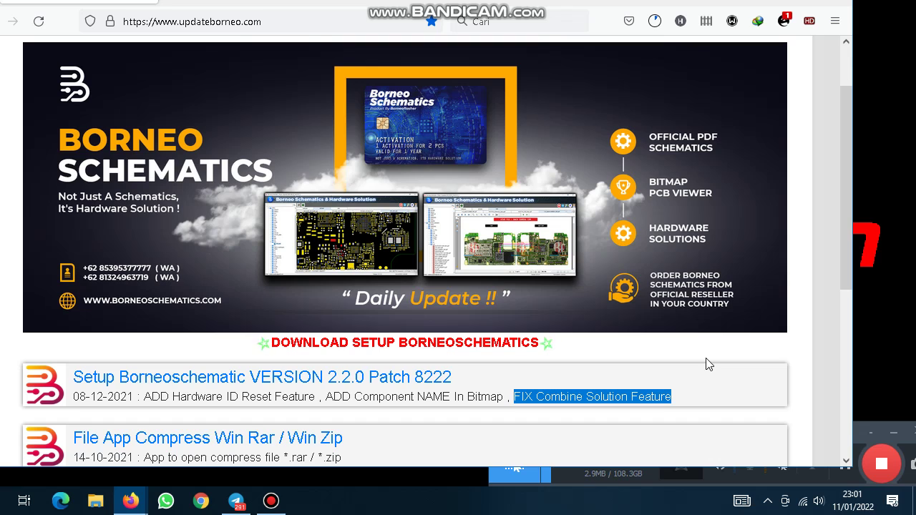
- Download the Setup Borneoschematic version 2.2.0 Patch 8222 archive, minimize the browser and move the download progress window clear of the desktop icons
{"action": "left_click", "coordinate": [354, 384]}
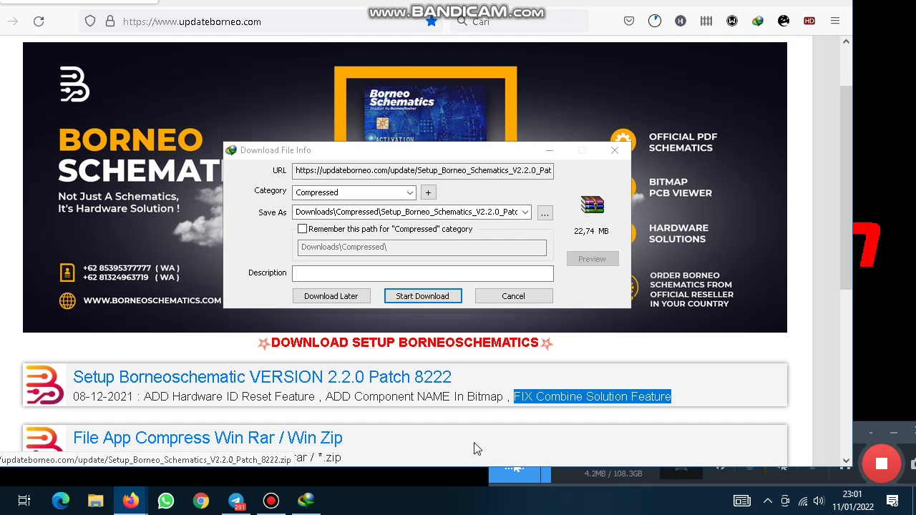
{"action": "left_click", "coordinate": [440, 295]}
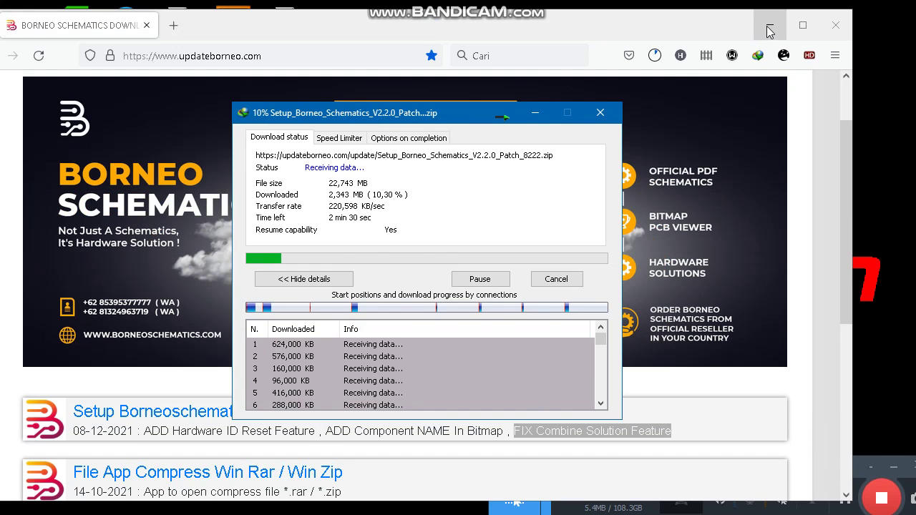
{"action": "left_click", "coordinate": [769, 27]}
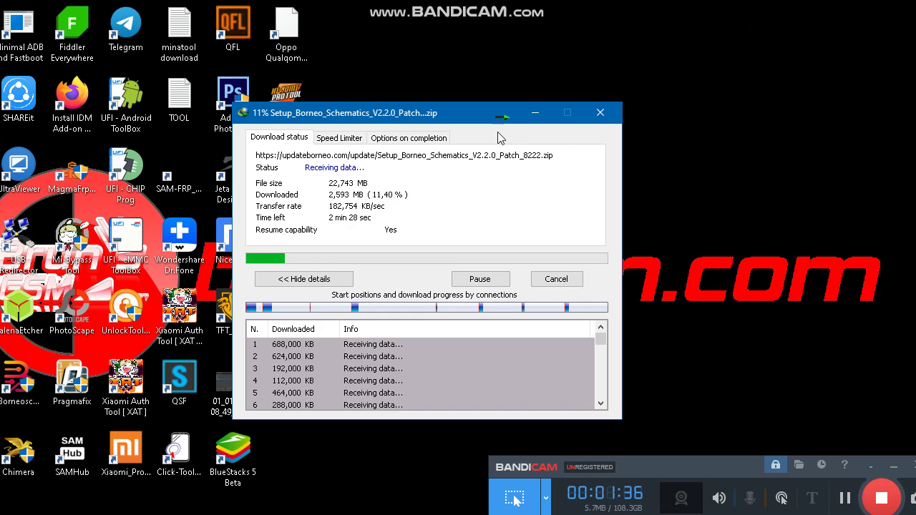
{"action": "left_click_drag", "start_coordinate": [546, 72], "coordinate": [630, 38]}
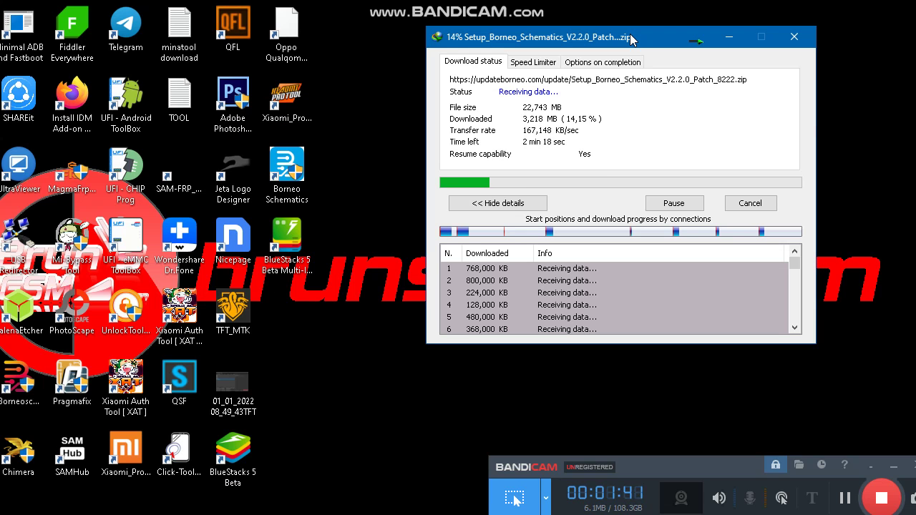
{"action": "left_click_drag", "start_coordinate": [631, 41], "coordinate": [687, 35]}
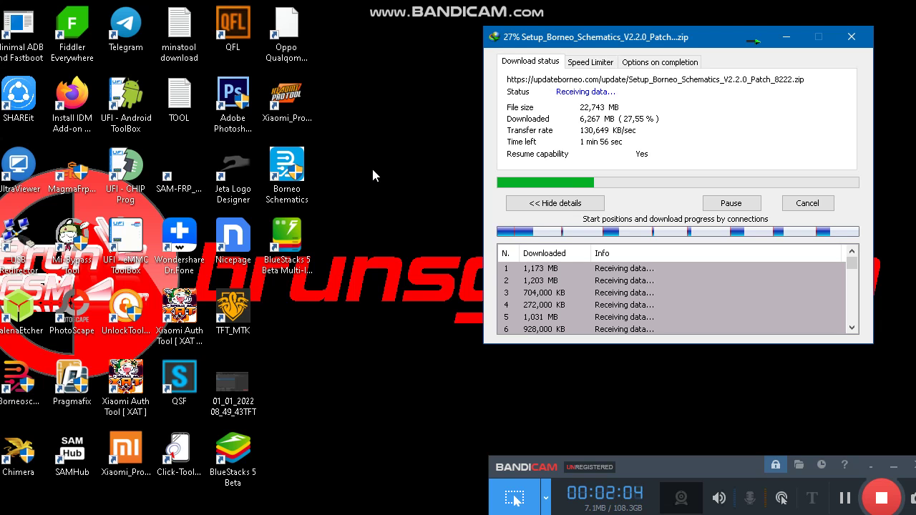
{"action": "right_click", "coordinate": [372, 171]}
{"action": "left_click", "coordinate": [401, 208]}
{"action": "right_click", "coordinate": [398, 190]}
{"action": "left_click", "coordinate": [405, 228]}
{"action": "right_click", "coordinate": [407, 189]}
{"action": "left_click", "coordinate": [428, 230]}
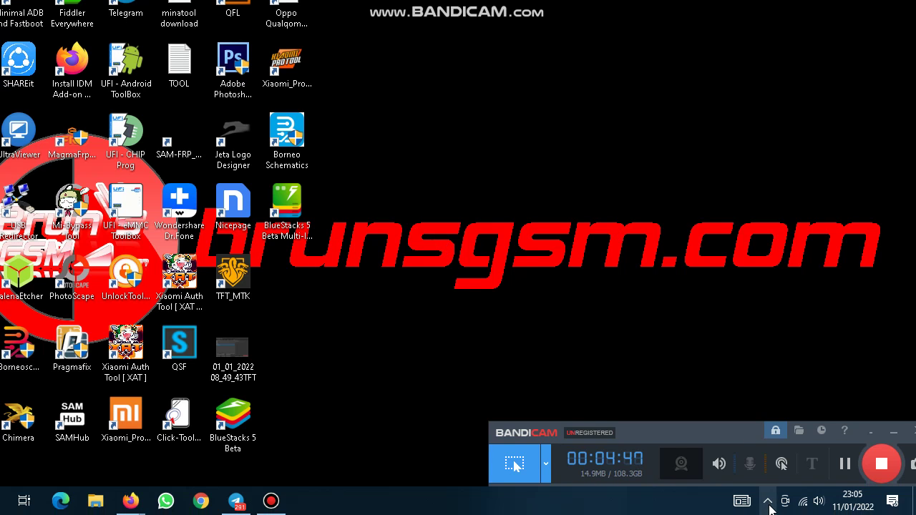
- Bring up Internet Download Manager and open the folder containing the downloaded Setup_Borneo_Schematics_V2.2.0_Patch_8222.zip
{"action": "left_click", "coordinate": [767, 501]}
{"action": "left_click", "coordinate": [767, 472]}
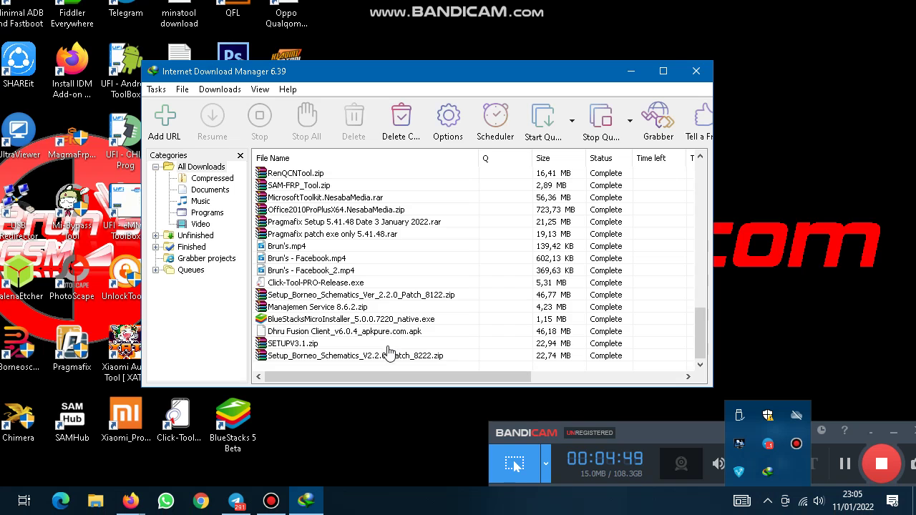
{"action": "left_click", "coordinate": [390, 355]}
{"action": "right_click", "coordinate": [388, 355]}
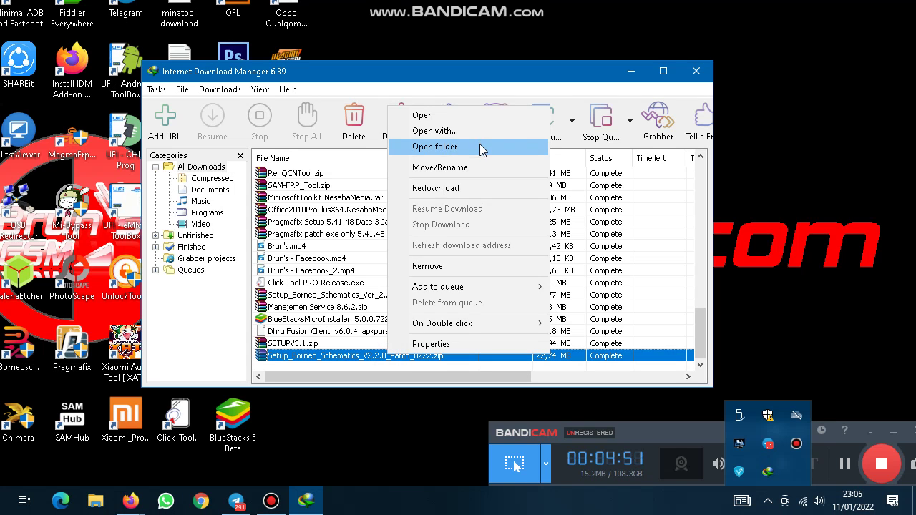
{"action": "left_click", "coordinate": [435, 147]}
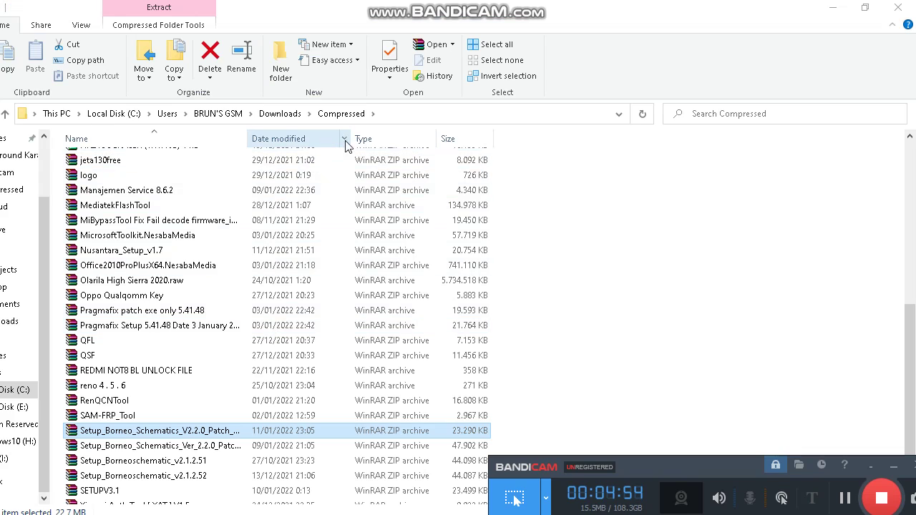
- Filter the Compressed folder to show only files modified on 11 January 2022
{"action": "left_click", "coordinate": [344, 138]}
{"action": "left_click", "coordinate": [429, 230]}
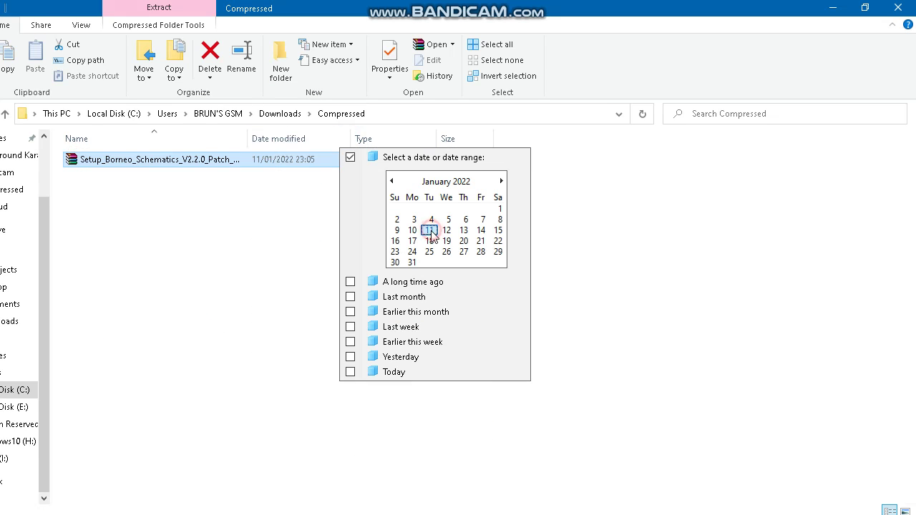
{"action": "left_click", "coordinate": [241, 223]}
- Extract the Setup_Borneo_Schematics_V2.2.0_Patch_8222 archive into its own folder and run the setup application inside it
{"action": "double_click", "coordinate": [231, 160]}
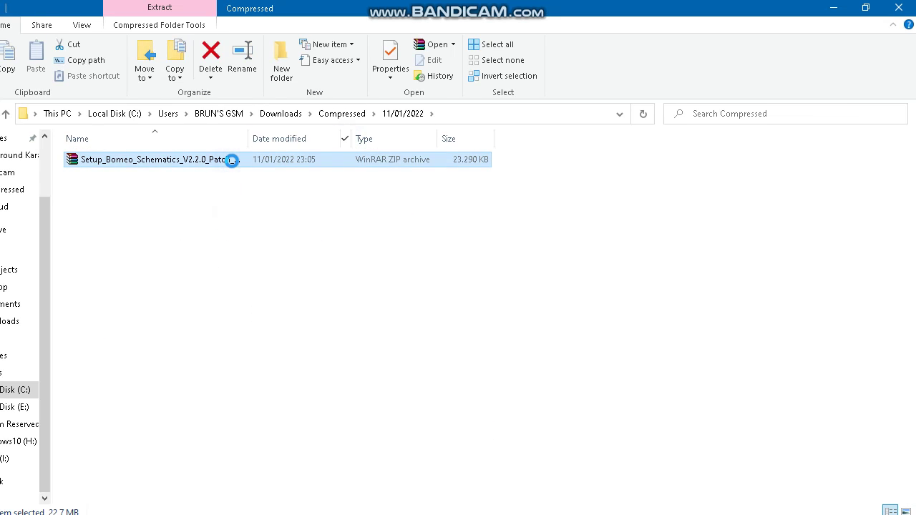
{"action": "right_click", "coordinate": [231, 159]}
{"action": "left_click", "coordinate": [335, 250]}
{"action": "double_click", "coordinate": [220, 159]}
{"action": "double_click", "coordinate": [230, 160]}
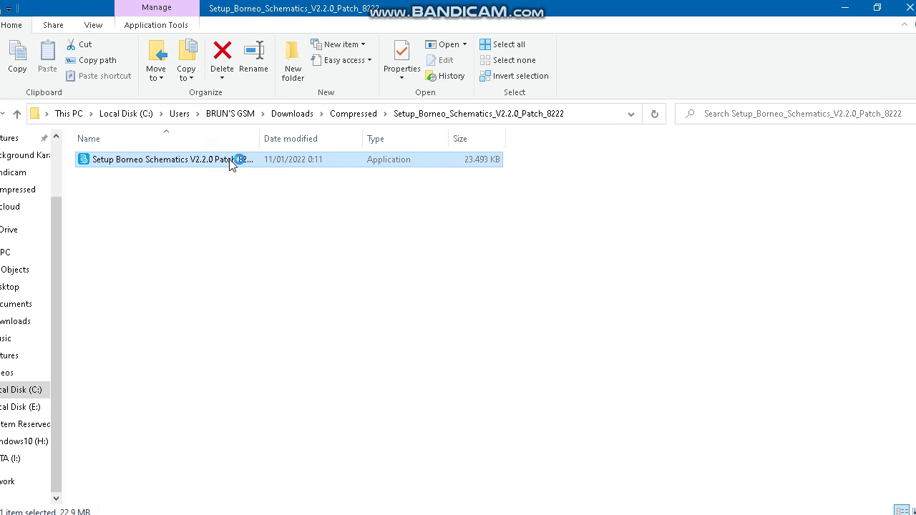
- Restore the folder window to a smaller size, move it aside, and extract the setup files to C:\Borneoschematic
{"action": "left_click", "coordinate": [876, 7]}
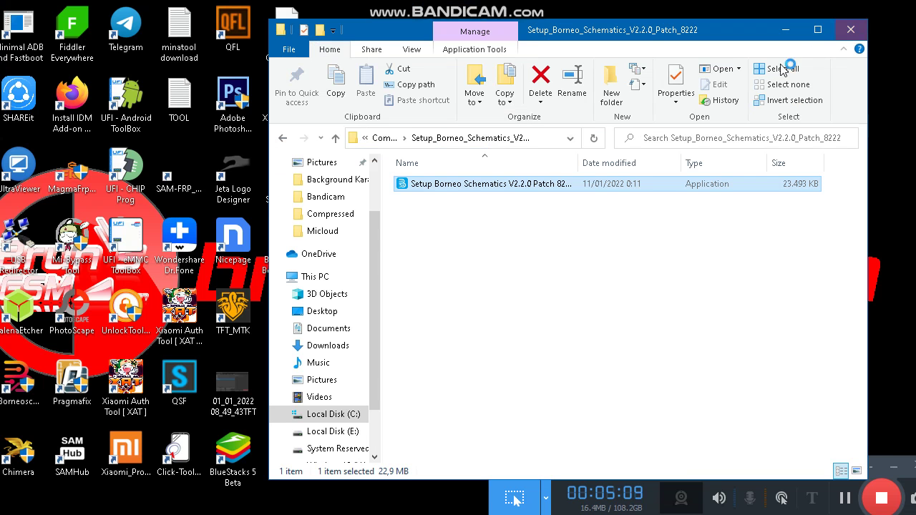
{"action": "left_click_drag", "start_coordinate": [623, 30], "coordinate": [293, 0]}
{"action": "double_click", "coordinate": [737, 8]}
{"action": "left_click_drag", "start_coordinate": [706, 30], "coordinate": [387, 18]}
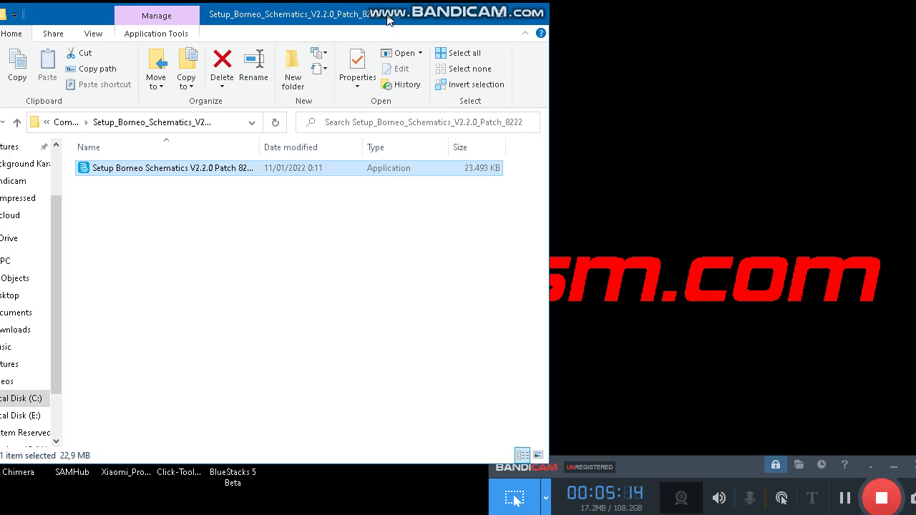
{"action": "key", "text": "Return"}
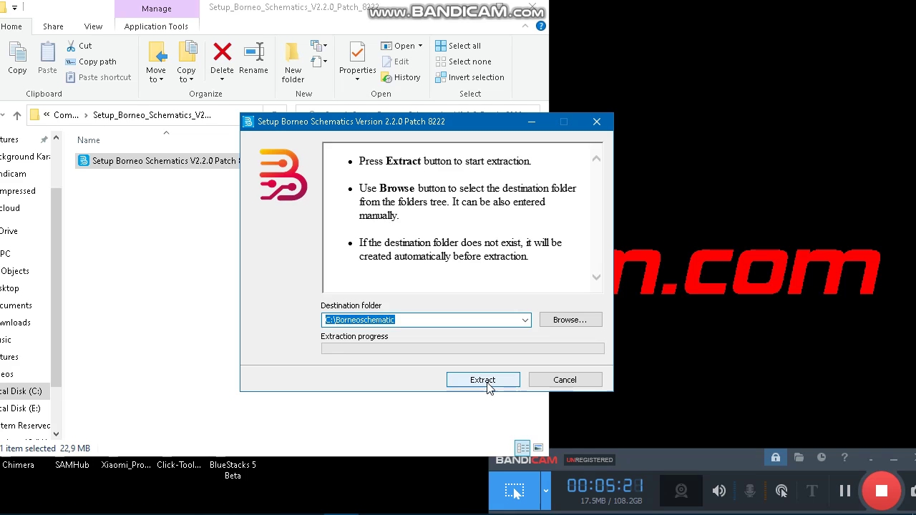
{"action": "left_click", "coordinate": [488, 385]}
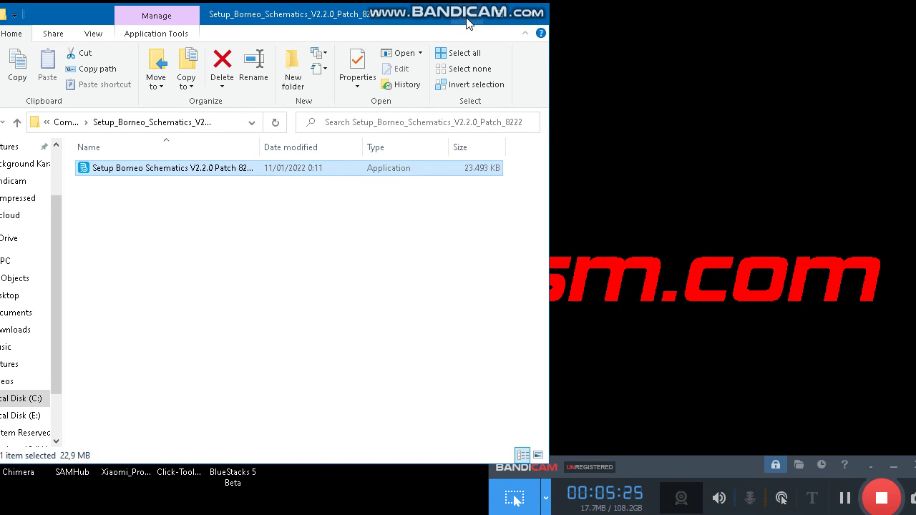
- Open the Borneoschematic folder on Local Disk (C:) and launch the Borneo Schematics application
{"action": "left_click", "coordinate": [29, 401]}
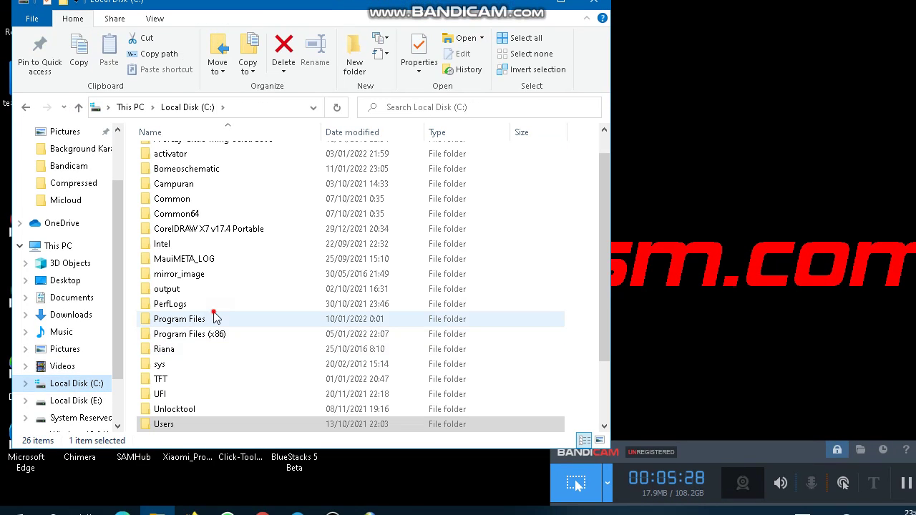
{"action": "left_click", "coordinate": [215, 318]}
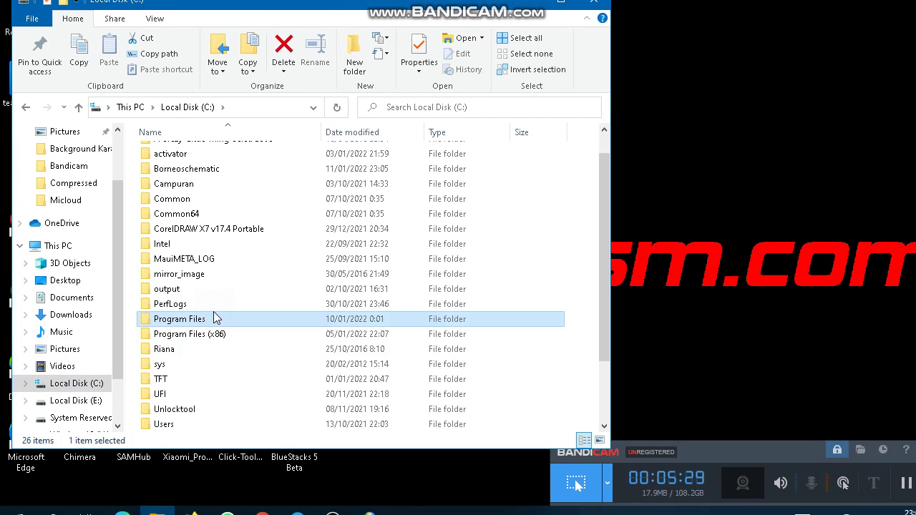
{"action": "double_click", "coordinate": [306, 181]}
{"action": "key", "text": "alt+Left"}
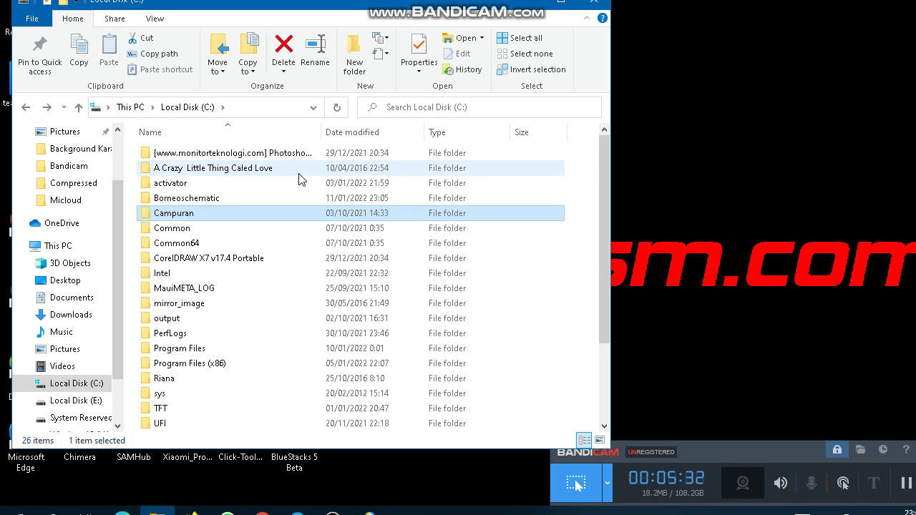
{"action": "double_click", "coordinate": [296, 194]}
{"action": "left_click", "coordinate": [293, 176]}
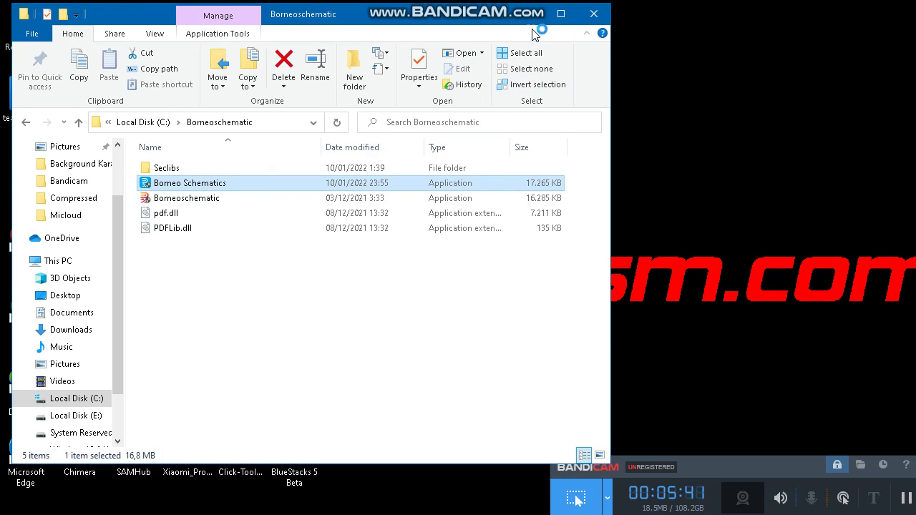
- Minimize the folder window, refresh the desktop, and log in to Borneo Schematics on Server 2 (US) with the remembered credentials
{"action": "left_click", "coordinate": [528, 14]}
{"action": "right_click", "coordinate": [538, 89]}
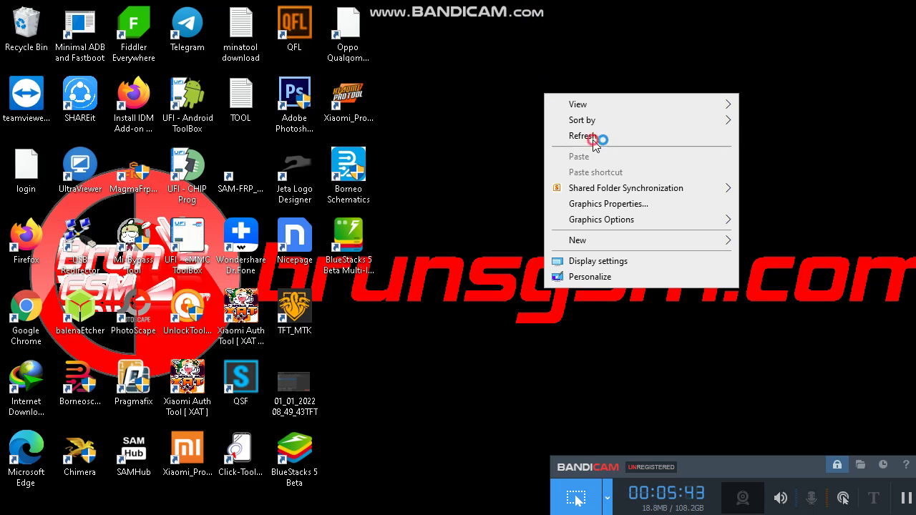
{"action": "left_click", "coordinate": [590, 136]}
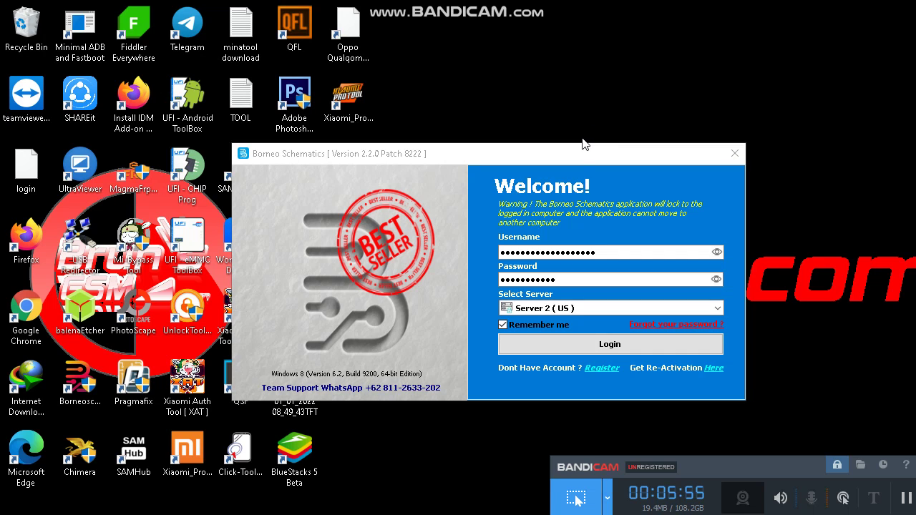
{"action": "left_click", "coordinate": [572, 222]}
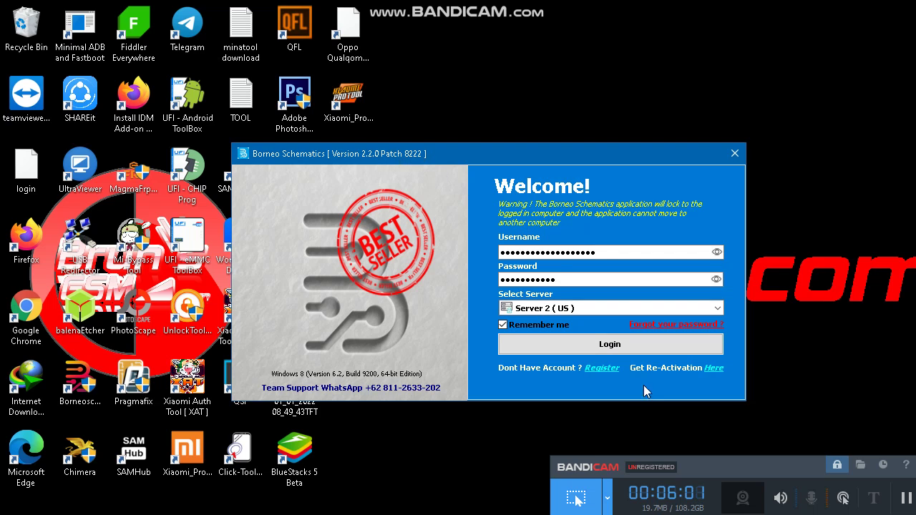
{"action": "left_click", "coordinate": [627, 352]}
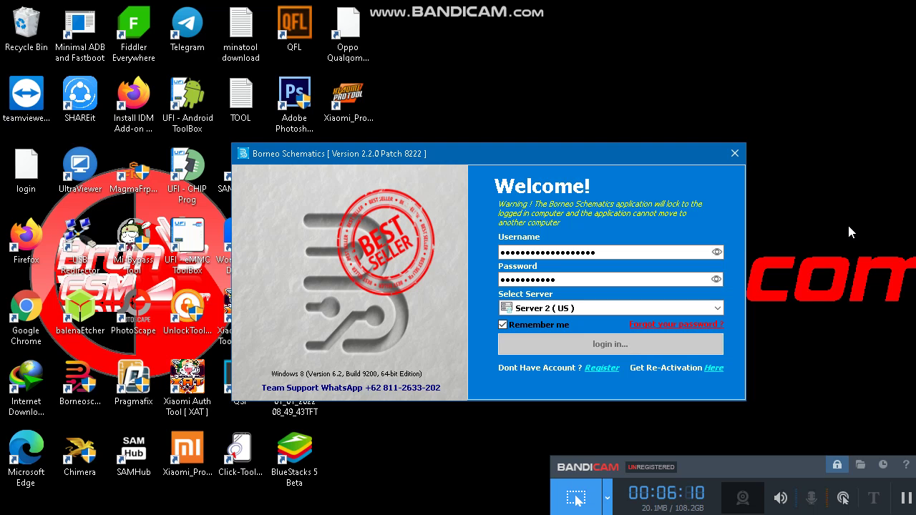
{"action": "key", "text": "super+r"}
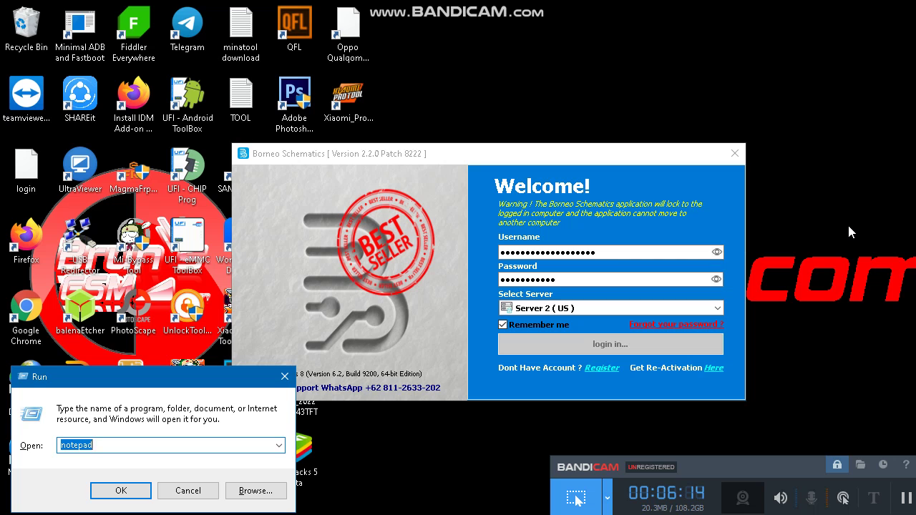
{"action": "type", "text": "CM"}
{"action": "key", "text": "Return"}
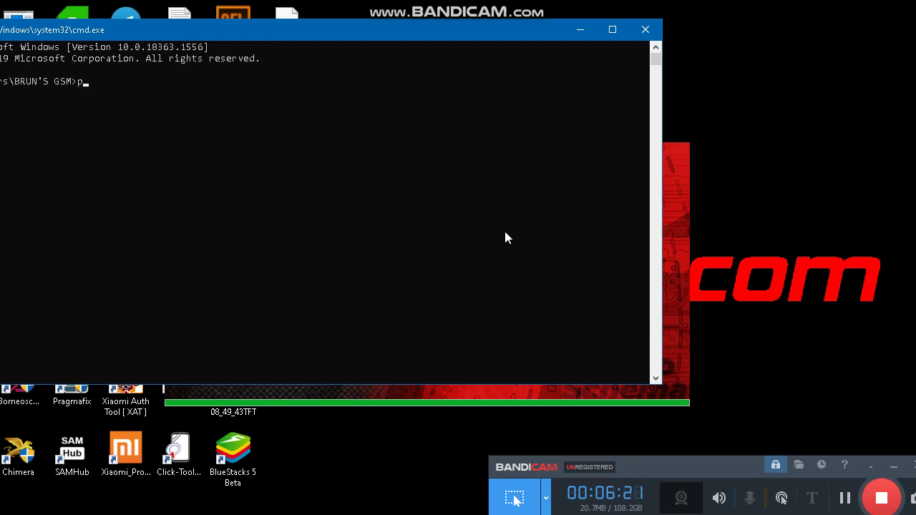
{"action": "type", "text": "p"}
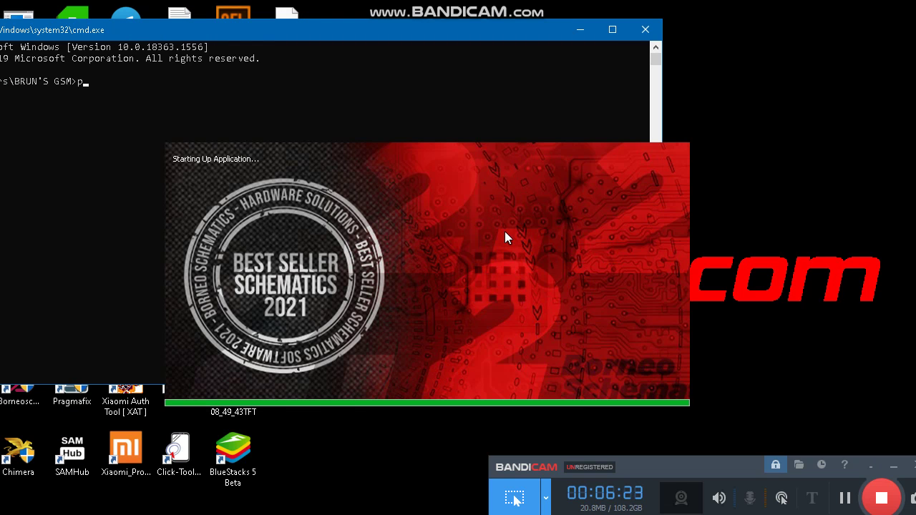
{"action": "type", "text": "ing"}
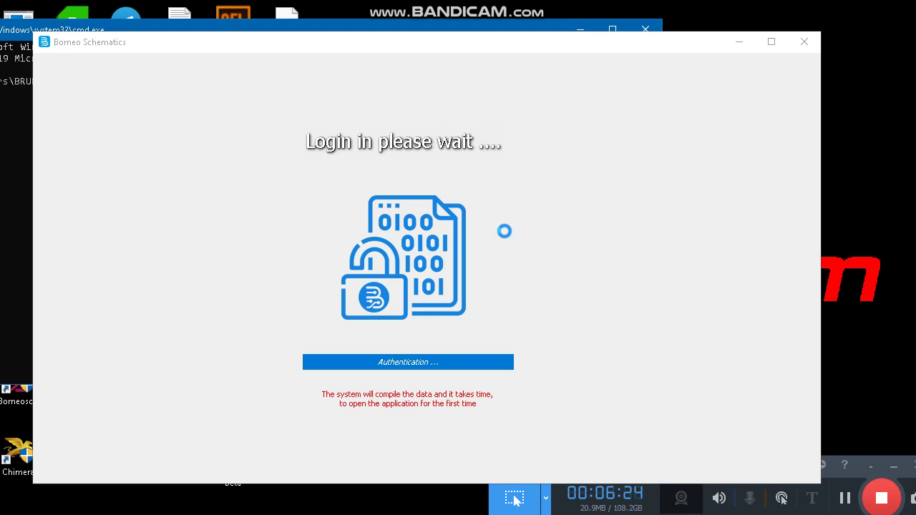
{"action": "left_click", "coordinate": [0, 219]}
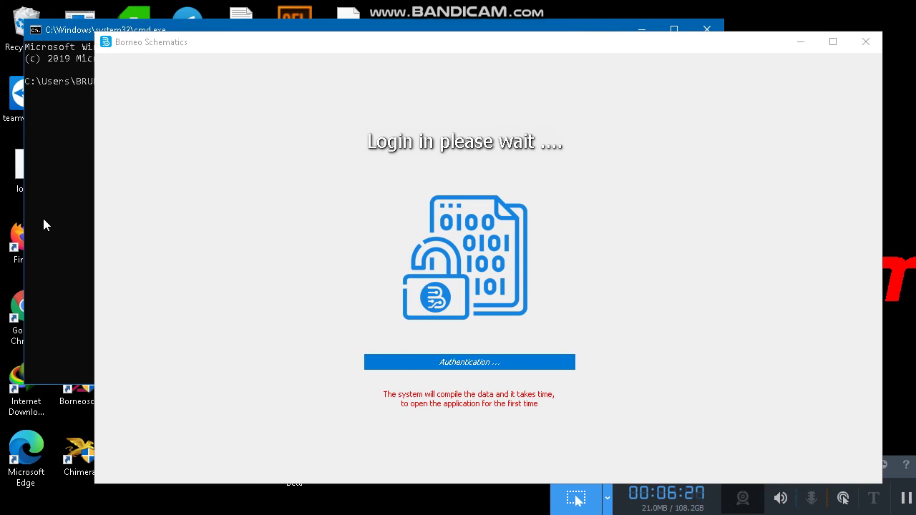
{"action": "left_click", "coordinate": [61, 33]}
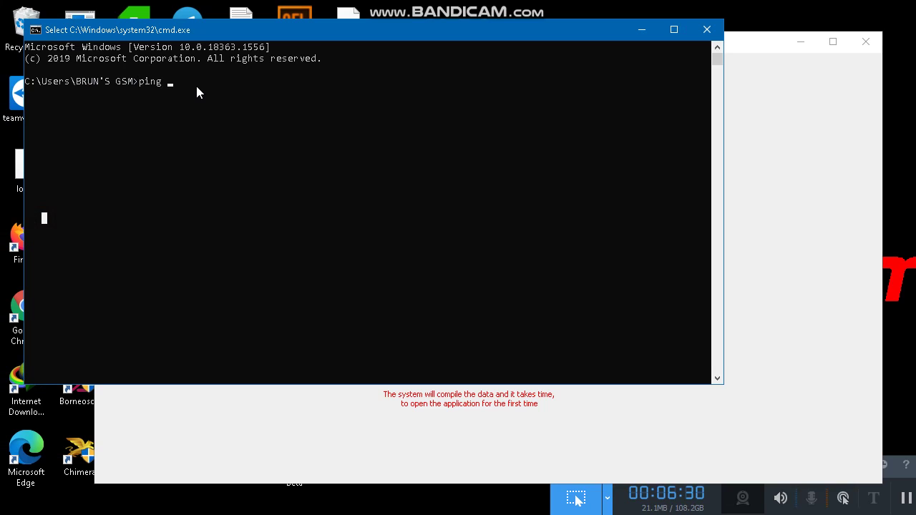
{"action": "type", "text": "www"}
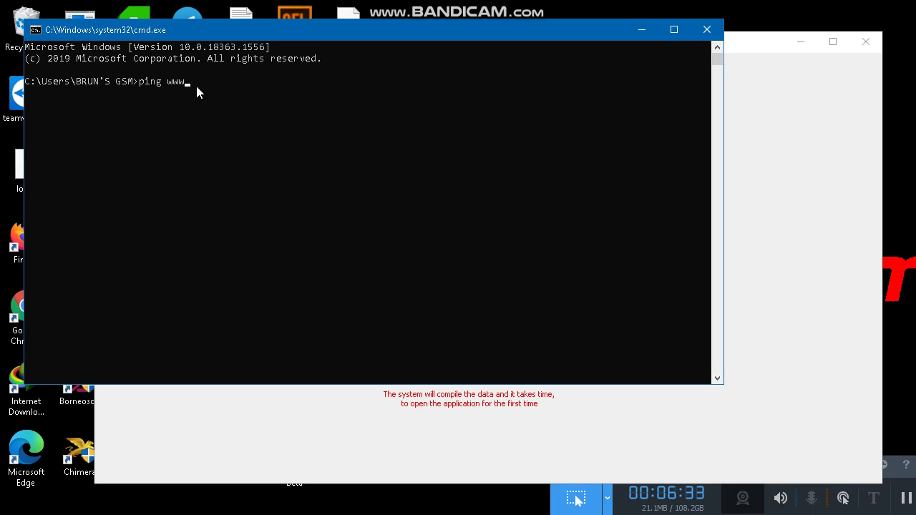
{"action": "type", "text": ".google.com -t"}
{"action": "key", "text": "Return"}
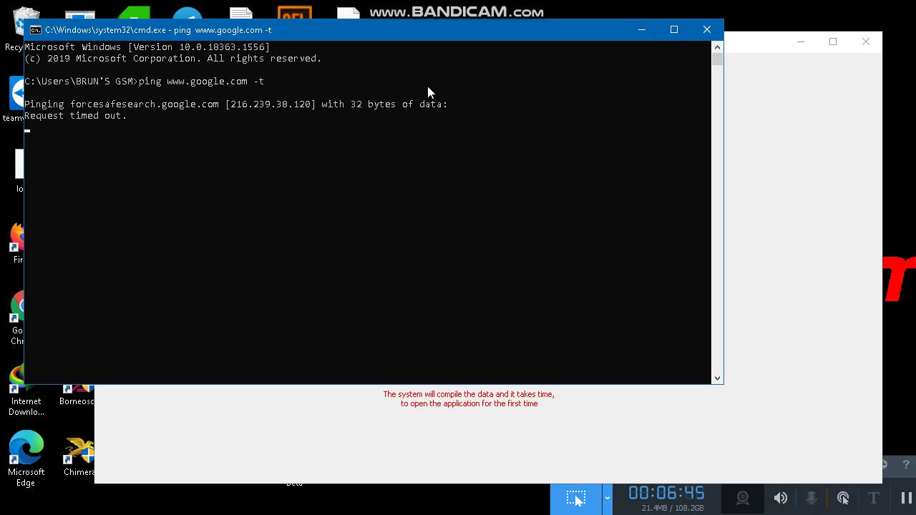
- Narrow the Command Prompt window to less than half its width so it covers less of the Borneo Schematics window
{"action": "left_click", "coordinate": [655, 28]}
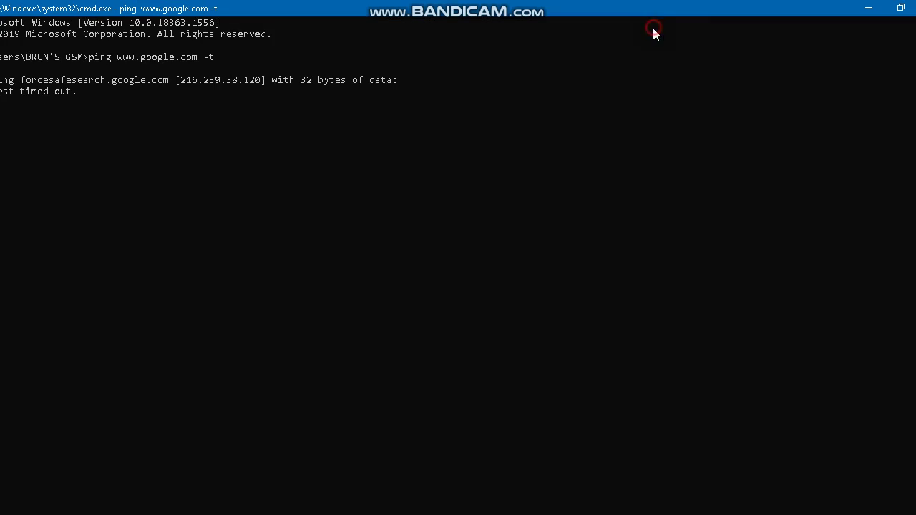
{"action": "left_click", "coordinate": [895, 7]}
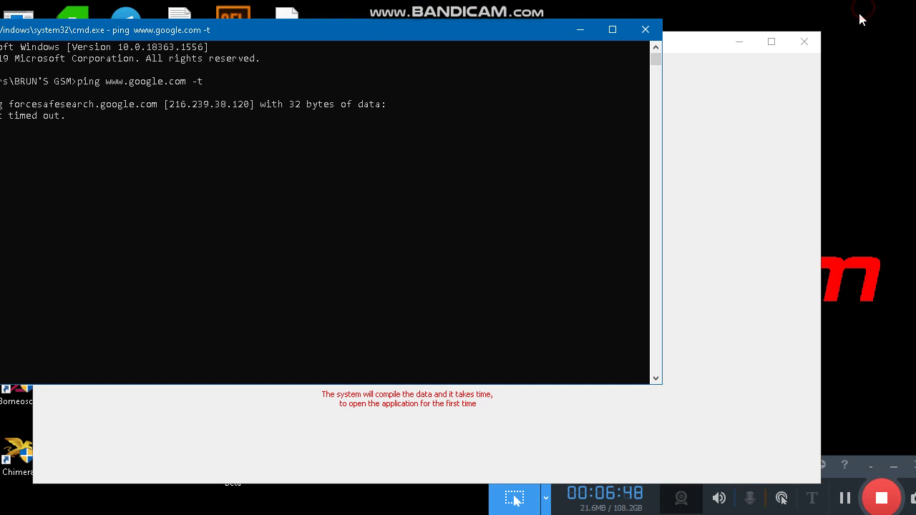
{"action": "left_click", "coordinate": [662, 73]}
{"action": "left_click_drag", "start_coordinate": [662, 74], "coordinate": [301, 112]}
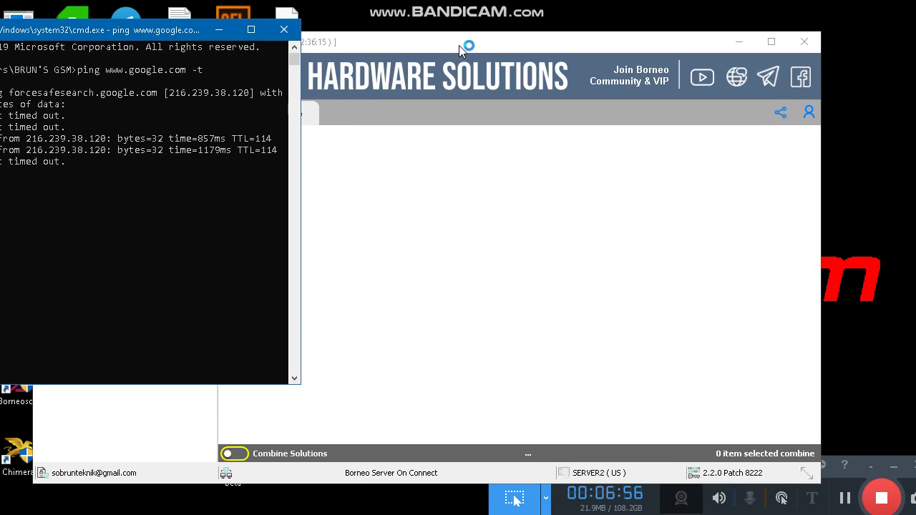
- Move the Command Prompt to the desktop's right side and shift the Borneo Schematics window slightly up and left, leaving it in front
{"action": "left_click", "coordinate": [153, 30]}
{"action": "left_click_drag", "start_coordinate": [215, 33], "coordinate": [877, 34]}
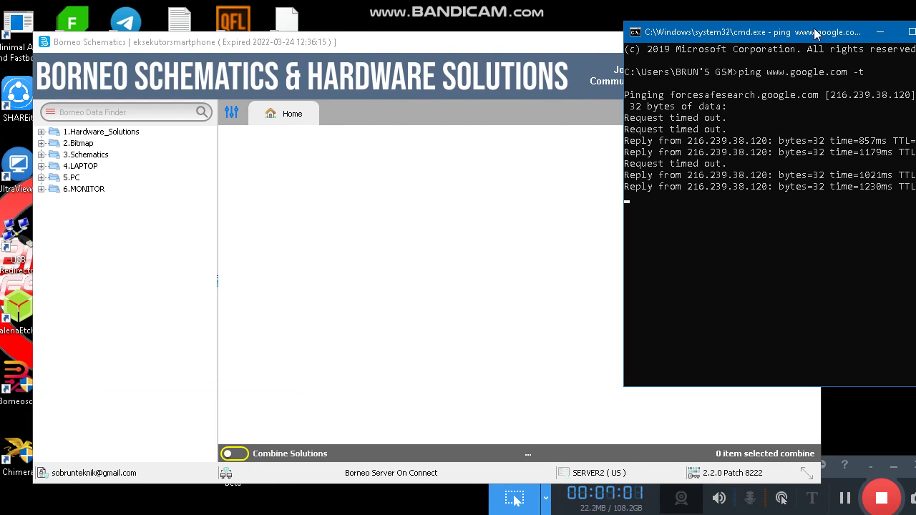
{"action": "left_click", "coordinate": [413, 47]}
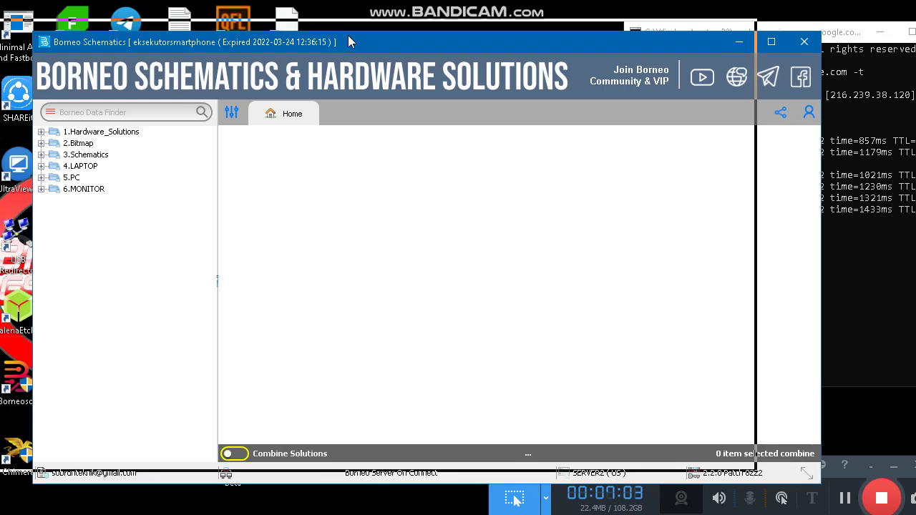
{"action": "left_click_drag", "start_coordinate": [349, 36], "coordinate": [284, 24]}
{"action": "left_click_drag", "start_coordinate": [807, 38], "coordinate": [768, 43]}
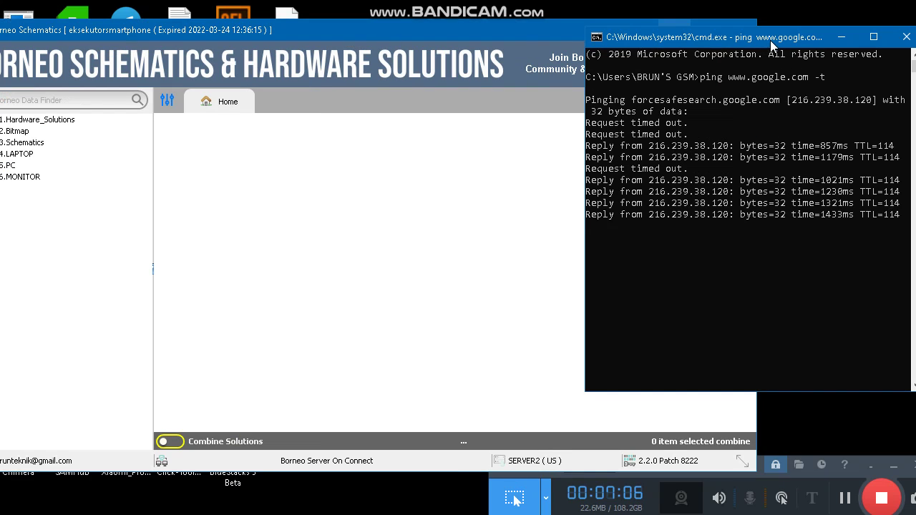
{"action": "left_click", "coordinate": [472, 38]}
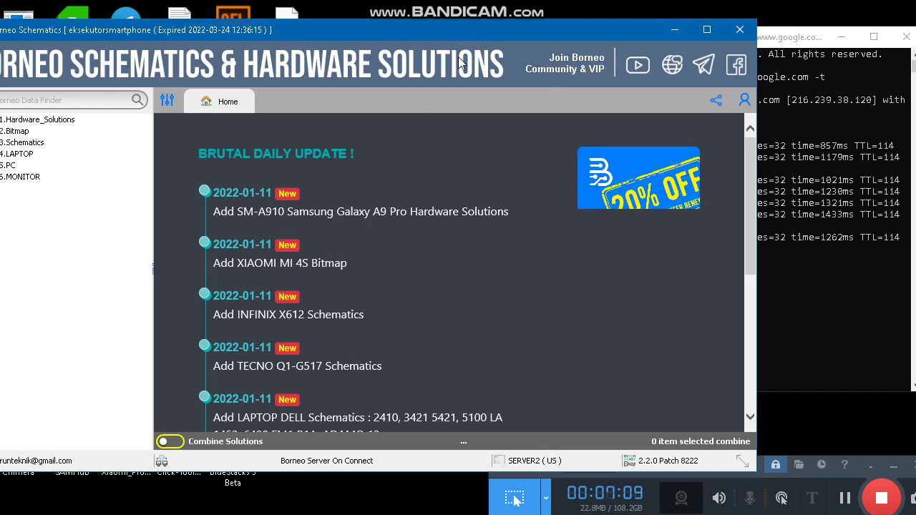
- Look over the daily updates on the home page and open bitmap.pcbe for the OPPO A3s CPH 1853 from the Bitmap folder
{"action": "scroll", "coordinate": [255, 265], "scroll_direction": "down", "scroll_amount": 5}
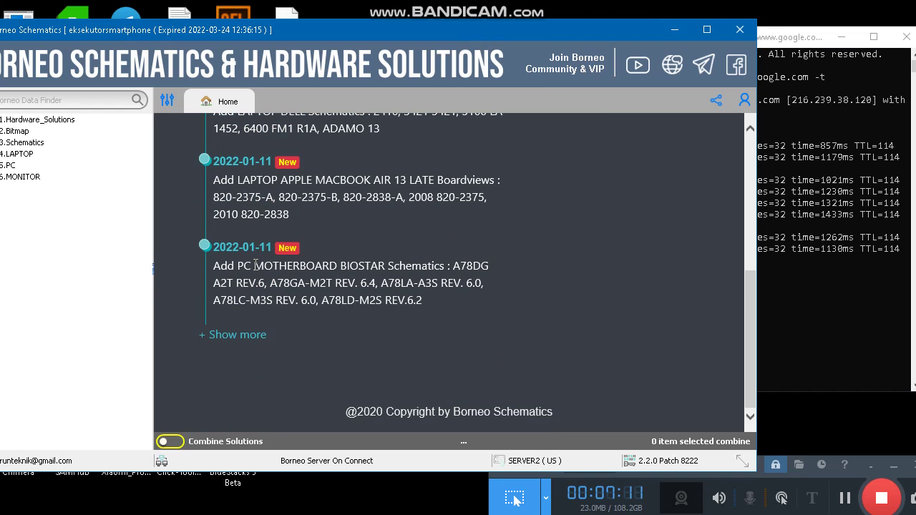
{"action": "double_click", "coordinate": [10, 132]}
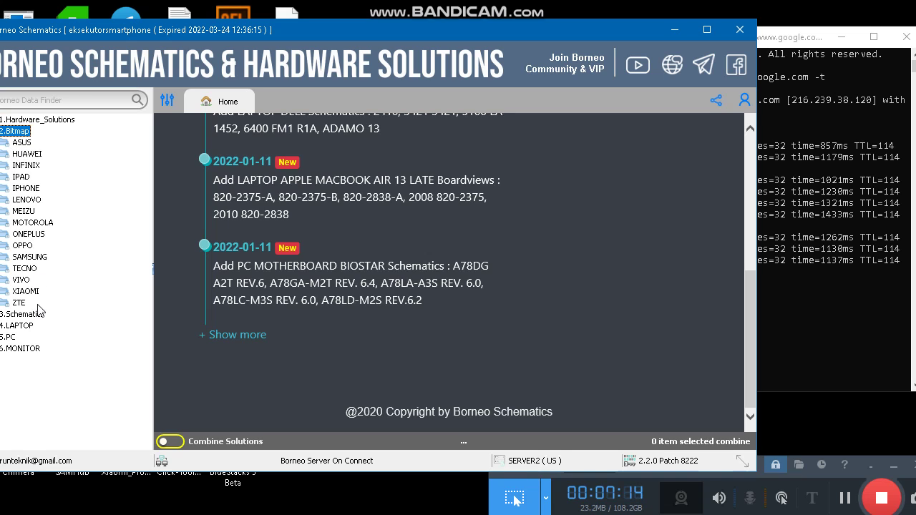
{"action": "double_click", "coordinate": [25, 246]}
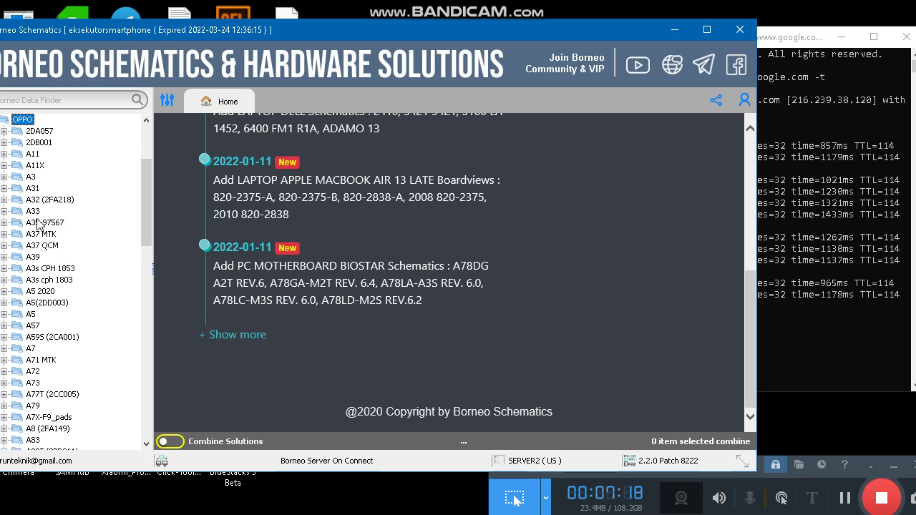
{"action": "double_click", "coordinate": [39, 269]}
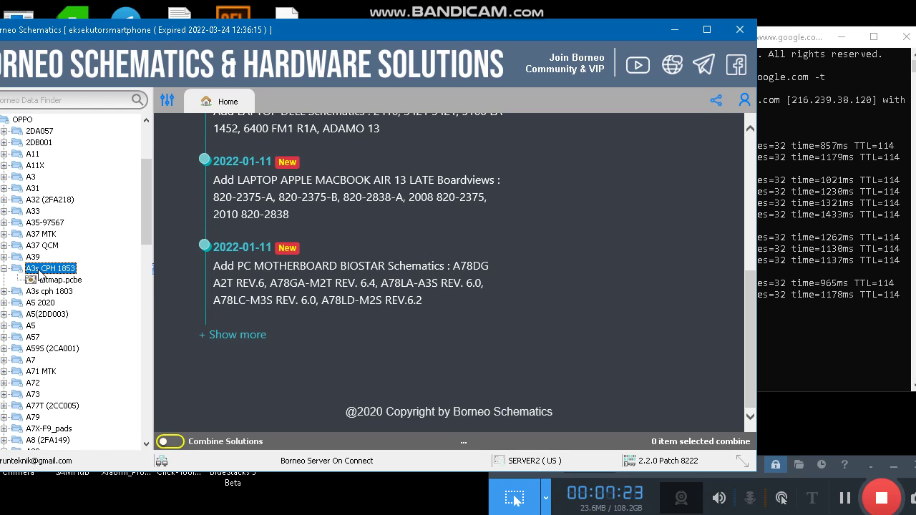
{"action": "double_click", "coordinate": [44, 280]}
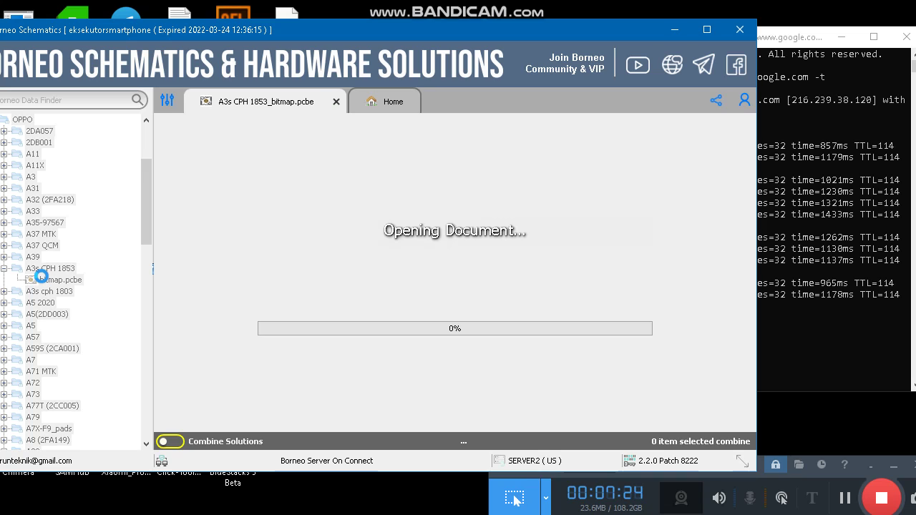